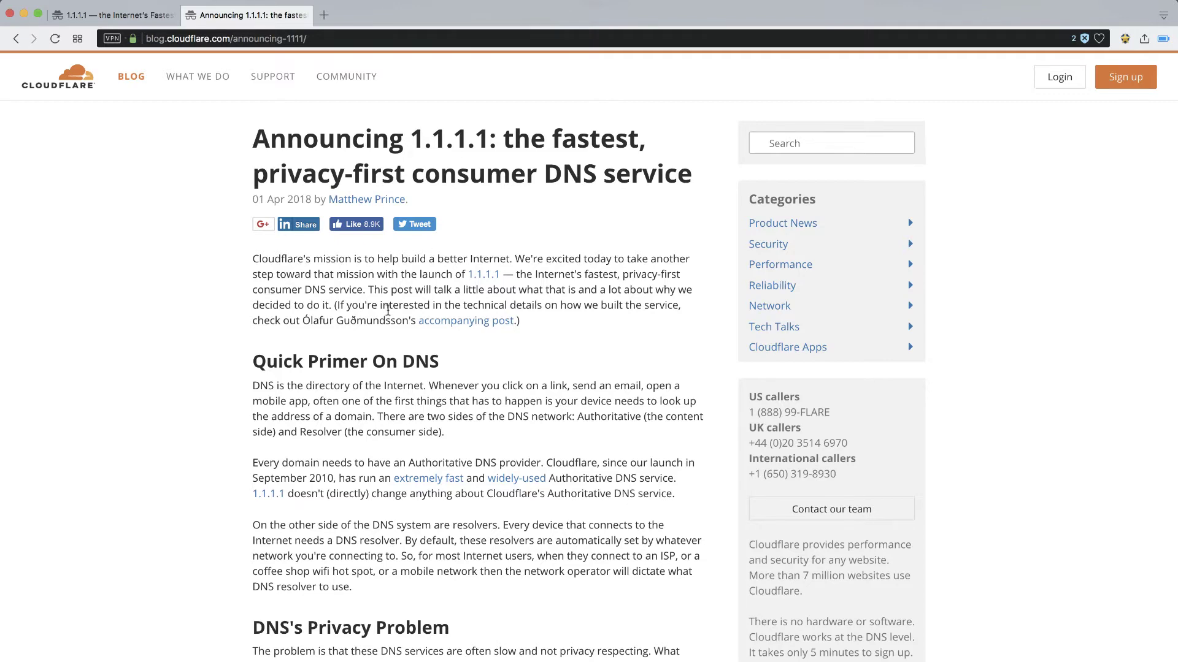
pyautogui.scroll(-1, 387, 313)
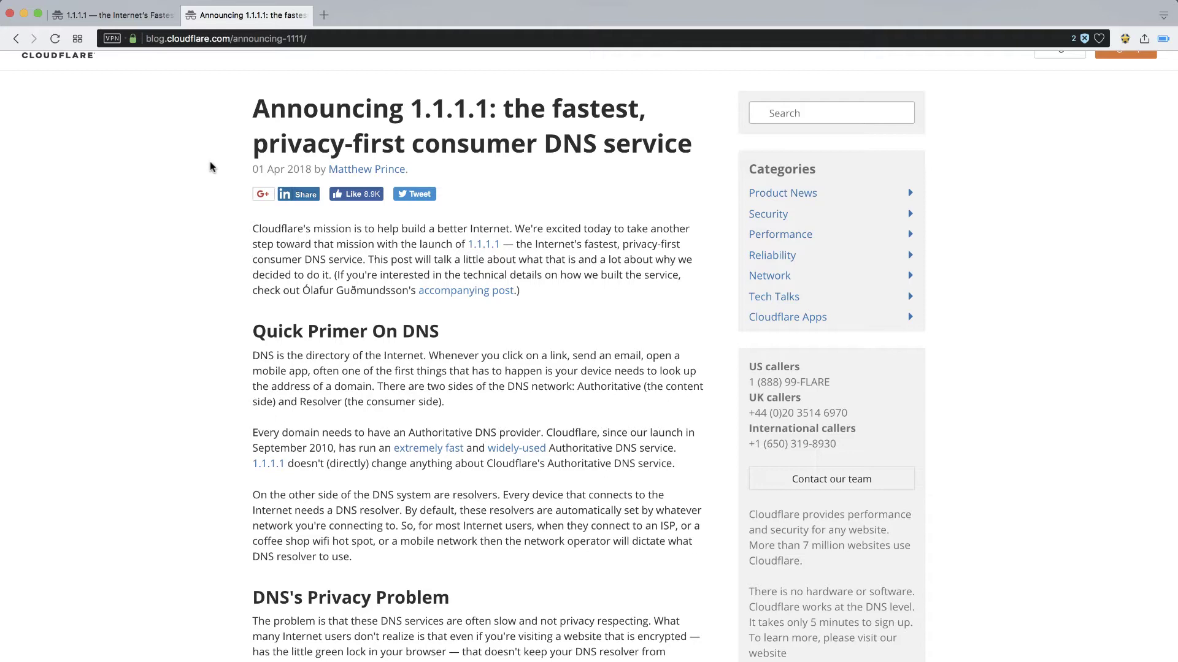
pyautogui.scroll(1, 210, 166)
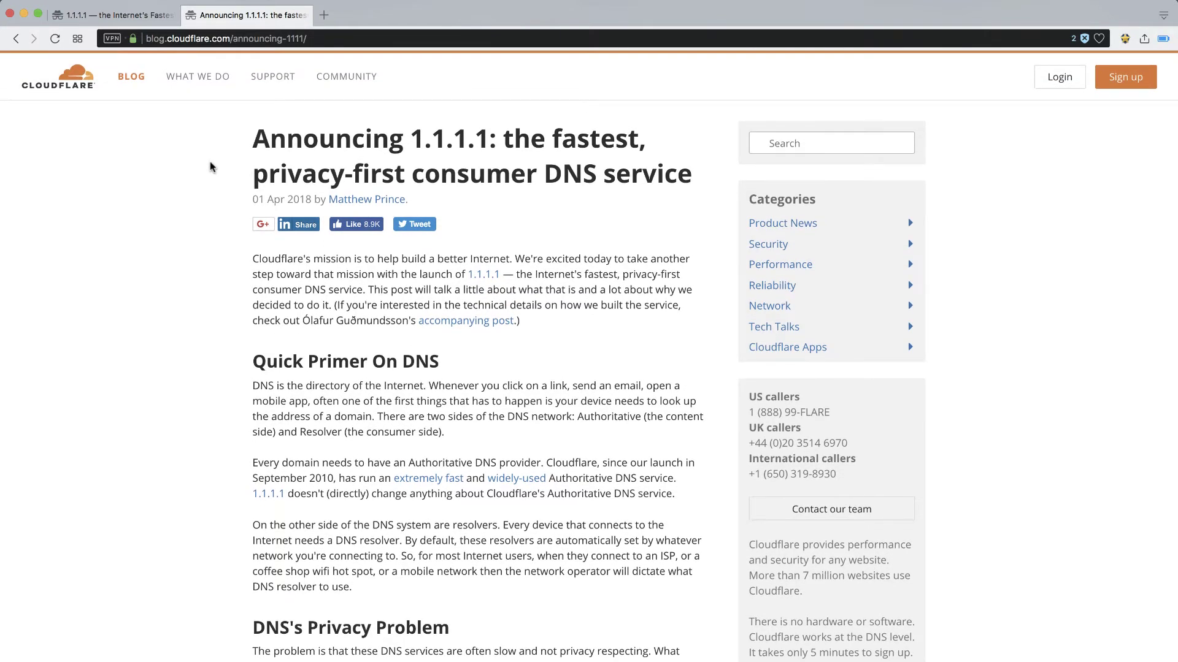
# Switch from the Cloudflare Blog announcement to the 1.1.1.1 landing page.
pyautogui.click(146, 20)
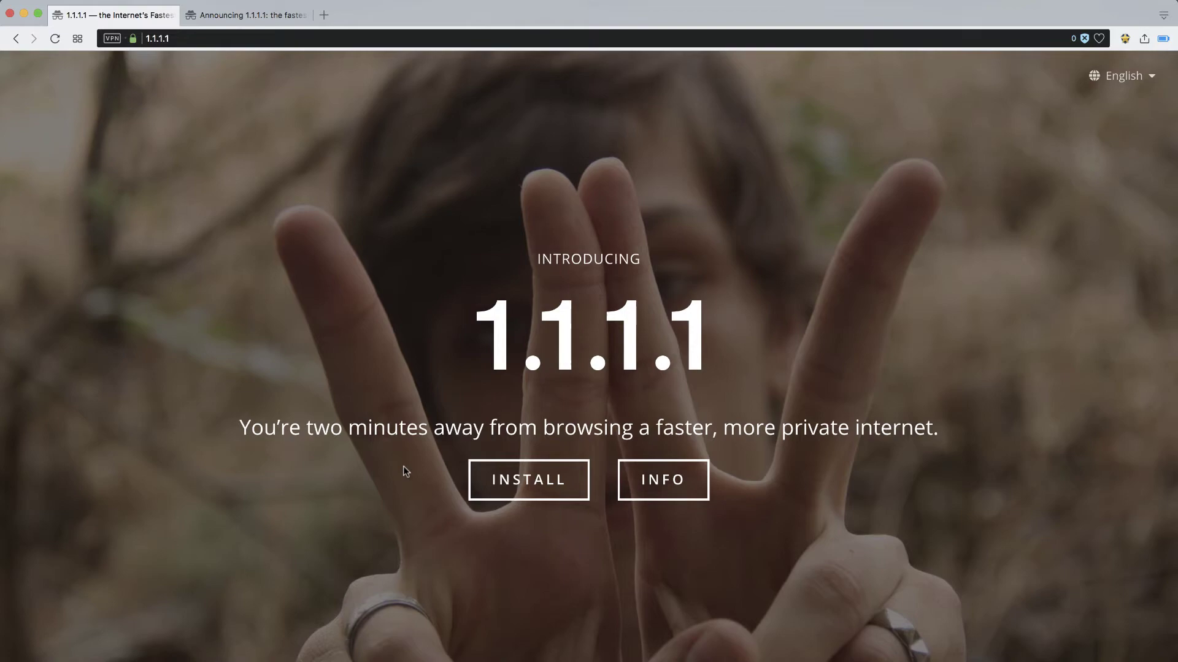
pyautogui.scroll(-2, 347, 441)
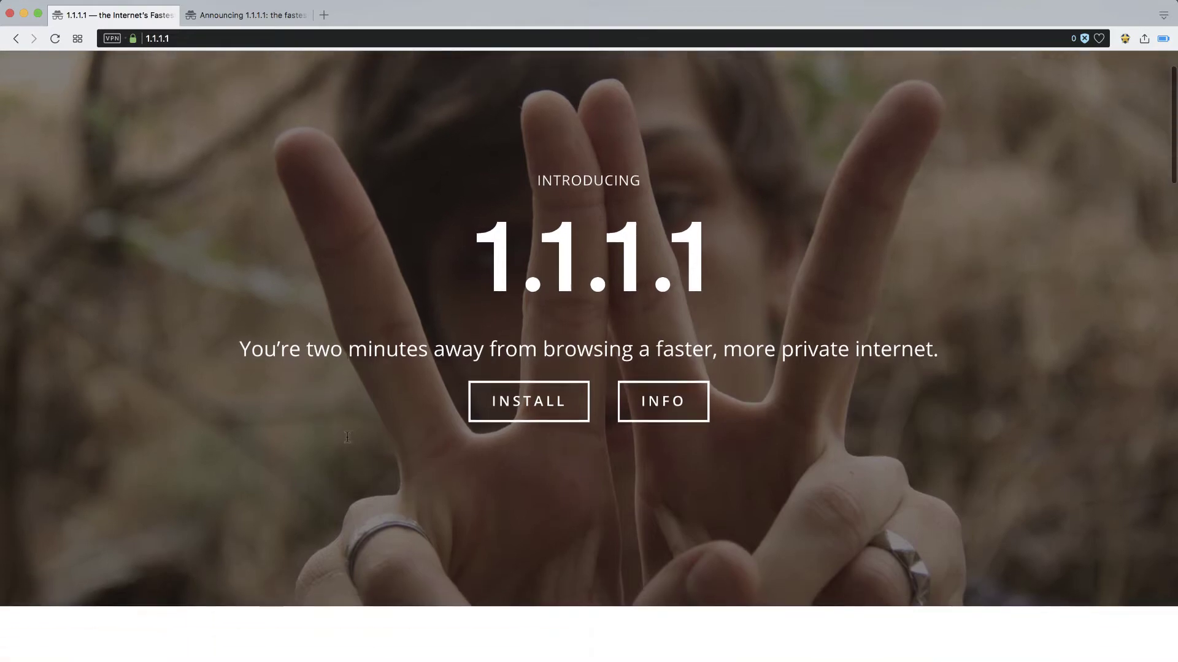
pyautogui.scroll(-2, 347, 436)
pyautogui.scroll(-3, 347, 437)
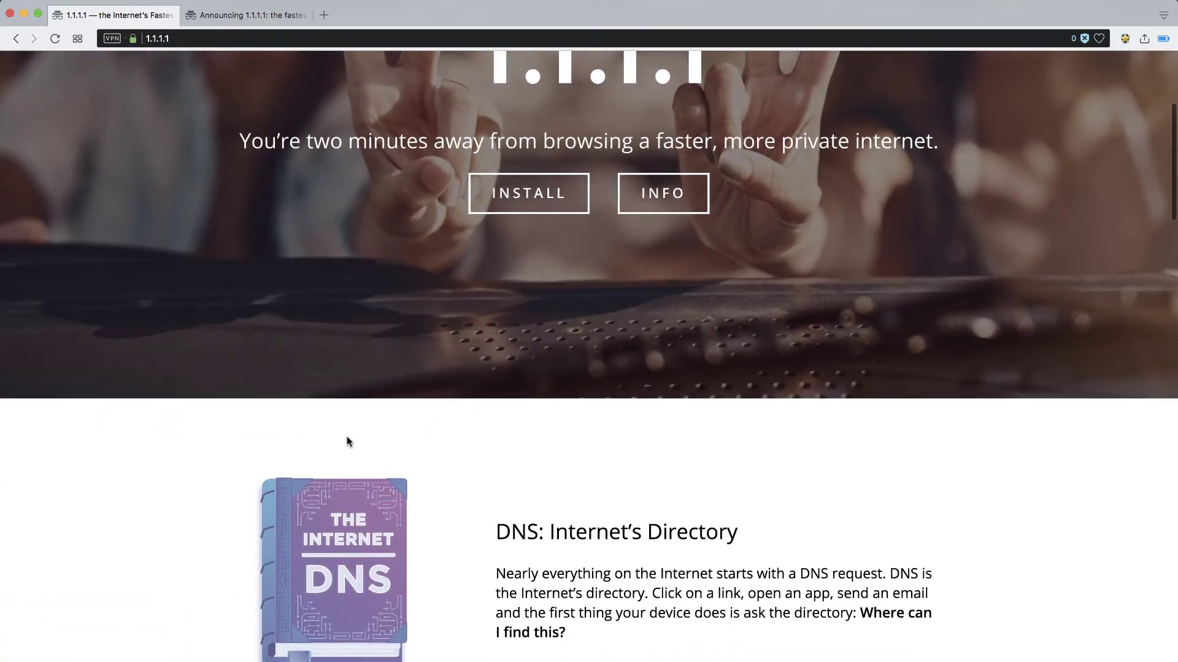
pyautogui.scroll(-1, 347, 441)
pyautogui.scroll(-5, 346, 441)
pyautogui.scroll(-2, 347, 442)
pyautogui.scroll(-3, 347, 442)
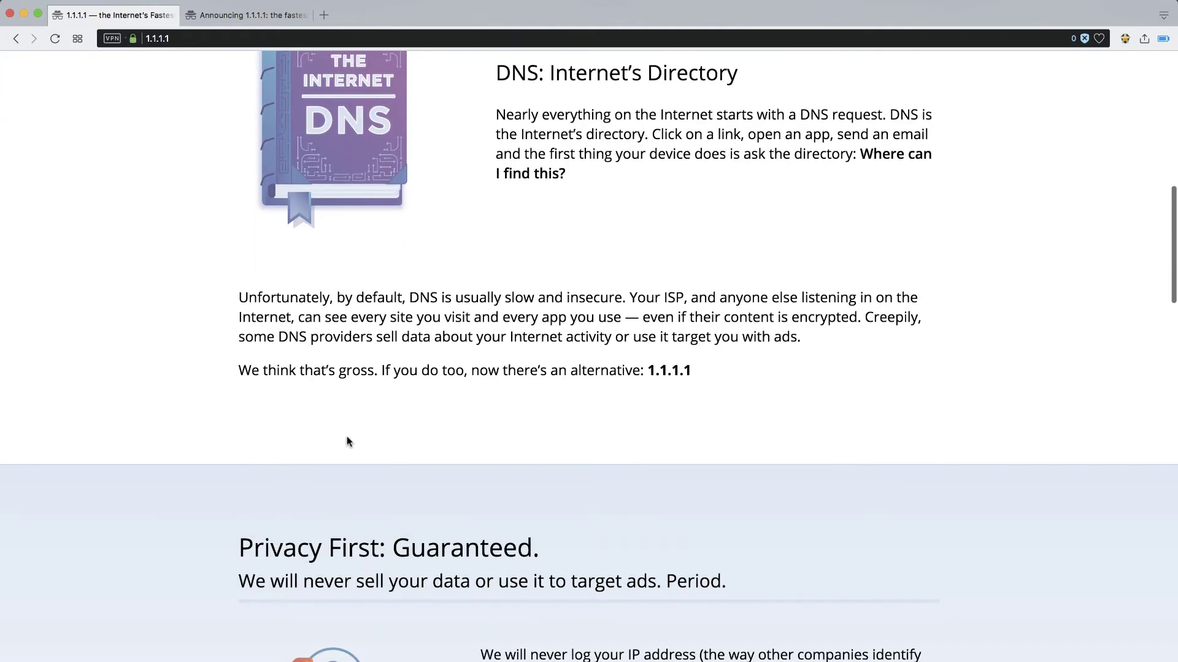
pyautogui.scroll(-2, 347, 442)
pyautogui.scroll(-4, 348, 368)
pyautogui.scroll(1, 347, 442)
pyautogui.scroll(8, 346, 442)
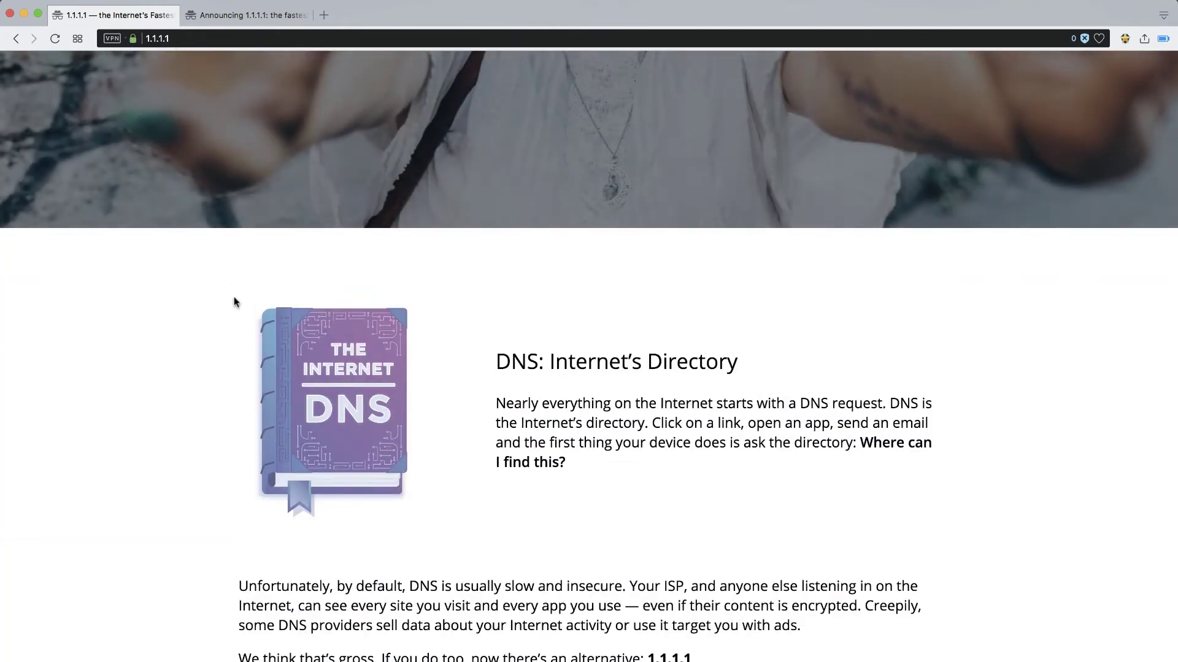
pyautogui.scroll(-5, 280, 488)
pyautogui.scroll(-5, 281, 487)
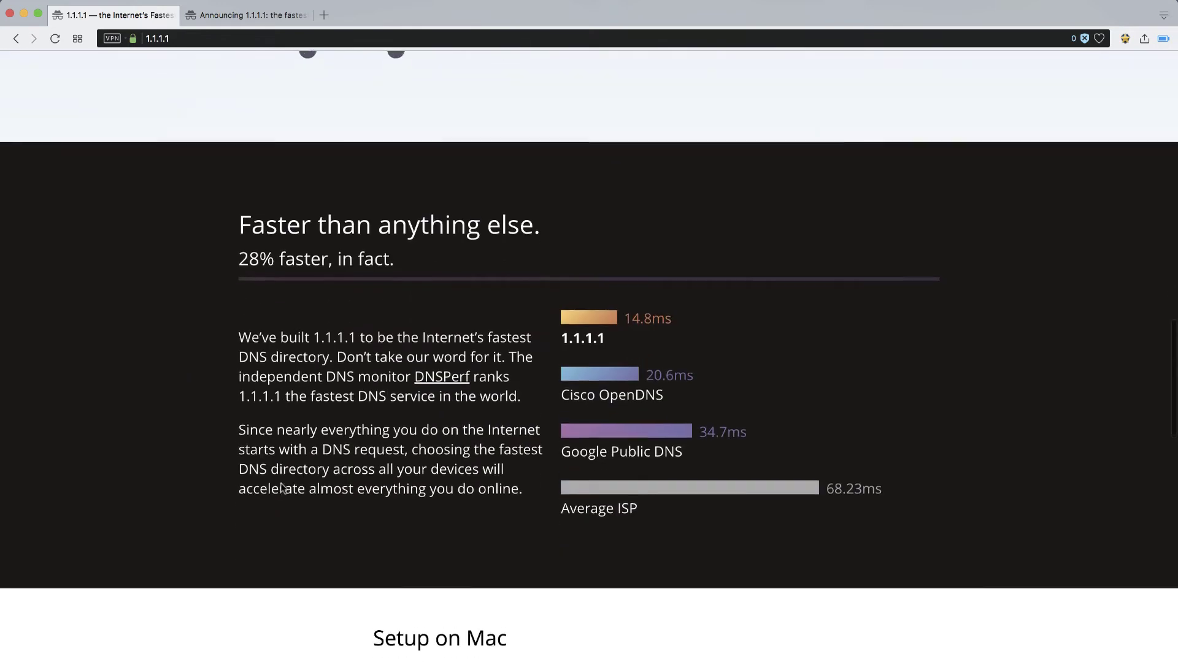
pyautogui.scroll(-1, 280, 488)
pyautogui.scroll(-3, 281, 488)
pyautogui.scroll(-2, 280, 488)
pyautogui.scroll(-1, 280, 488)
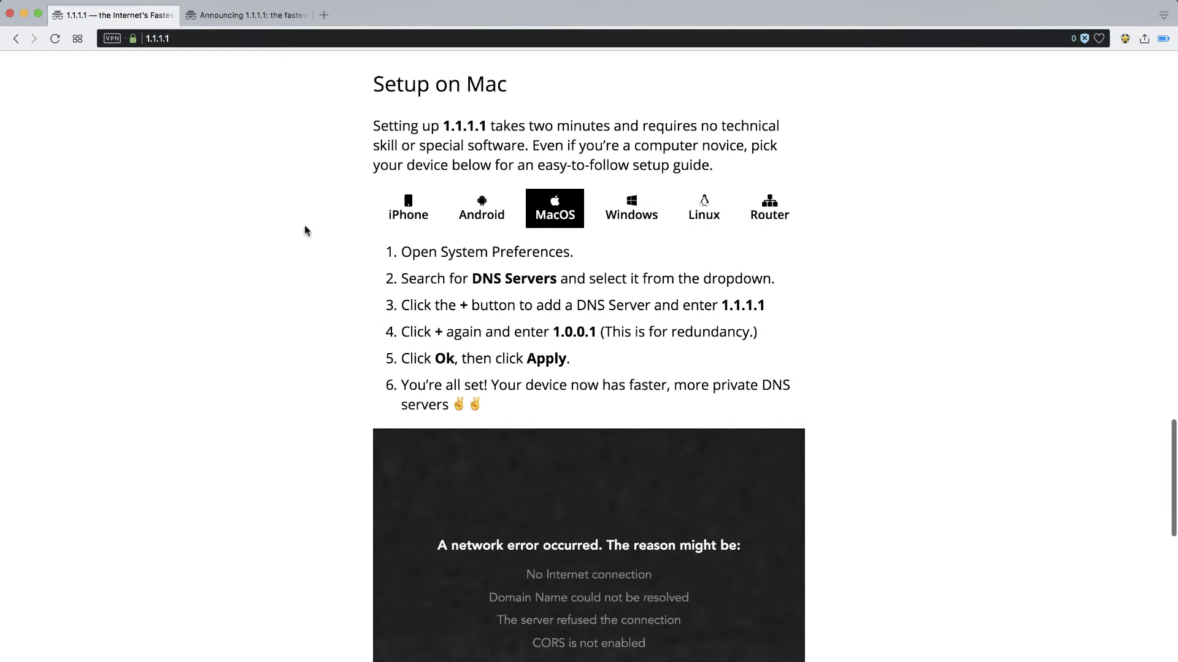
# Reach the Wi-Fi DNS settings in Network preferences via the Apple menu, then back out unchanged.
pyautogui.click(17, 7)
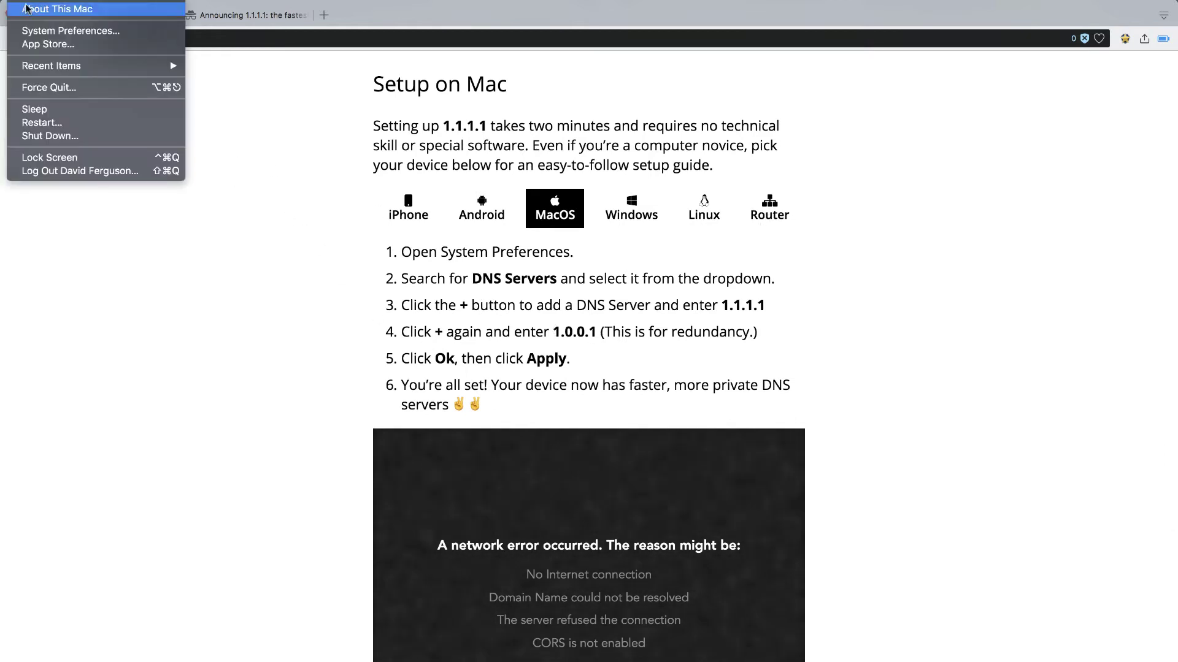
pyautogui.click(45, 32)
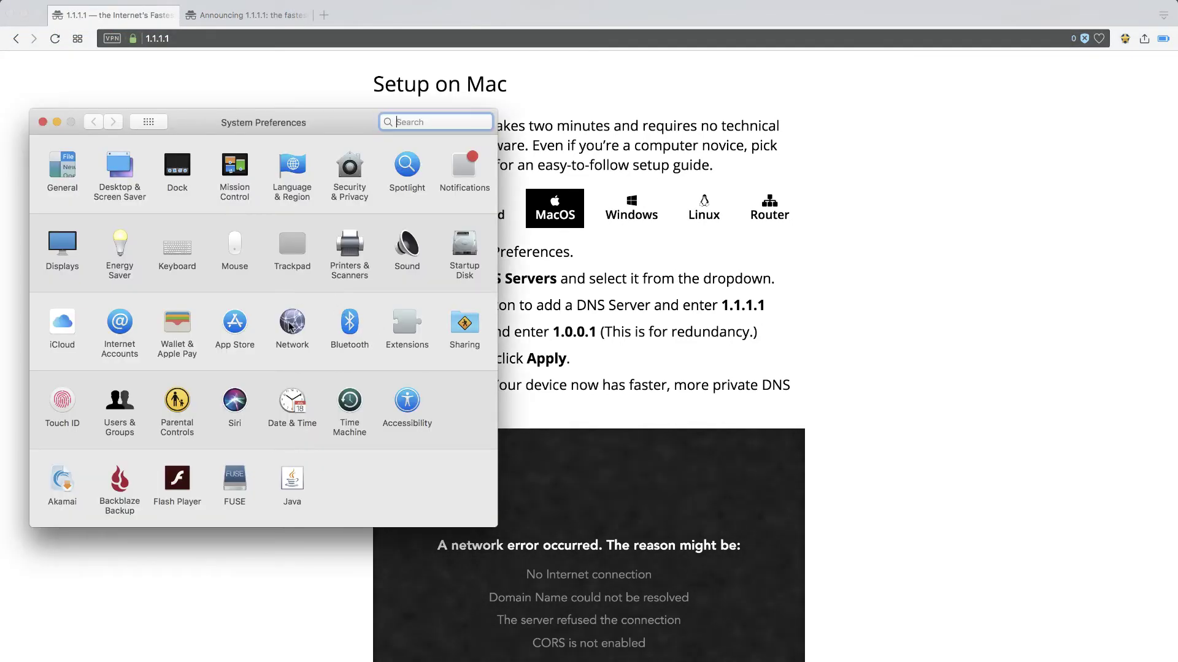
pyautogui.click(301, 324)
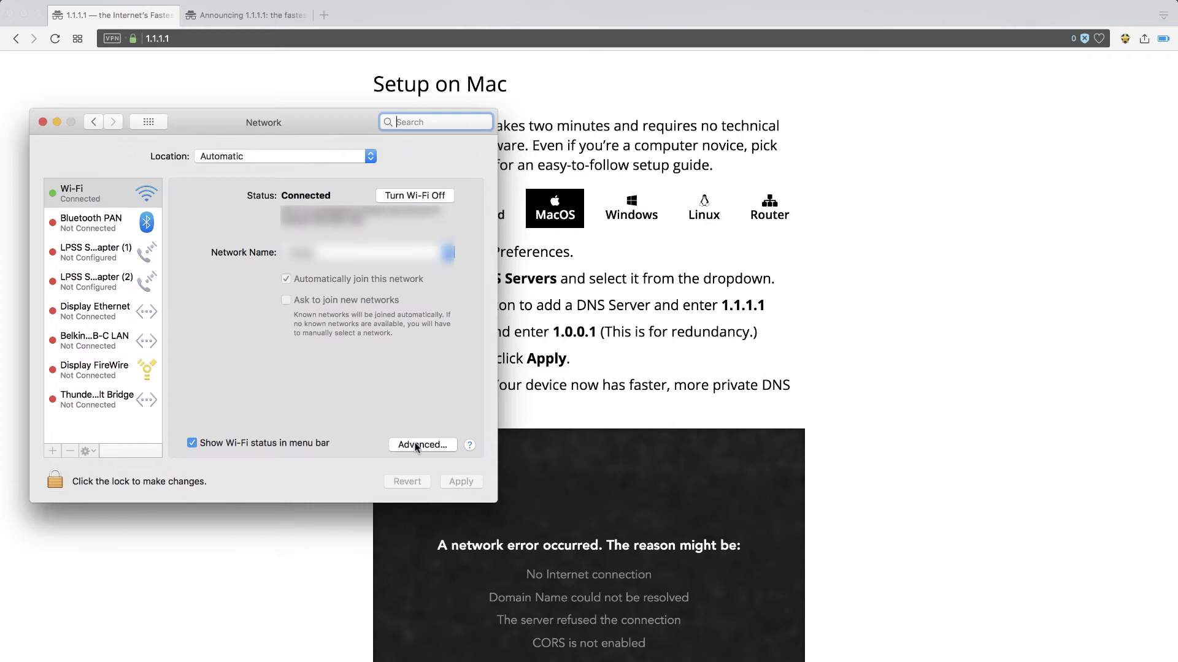
pyautogui.click(415, 443)
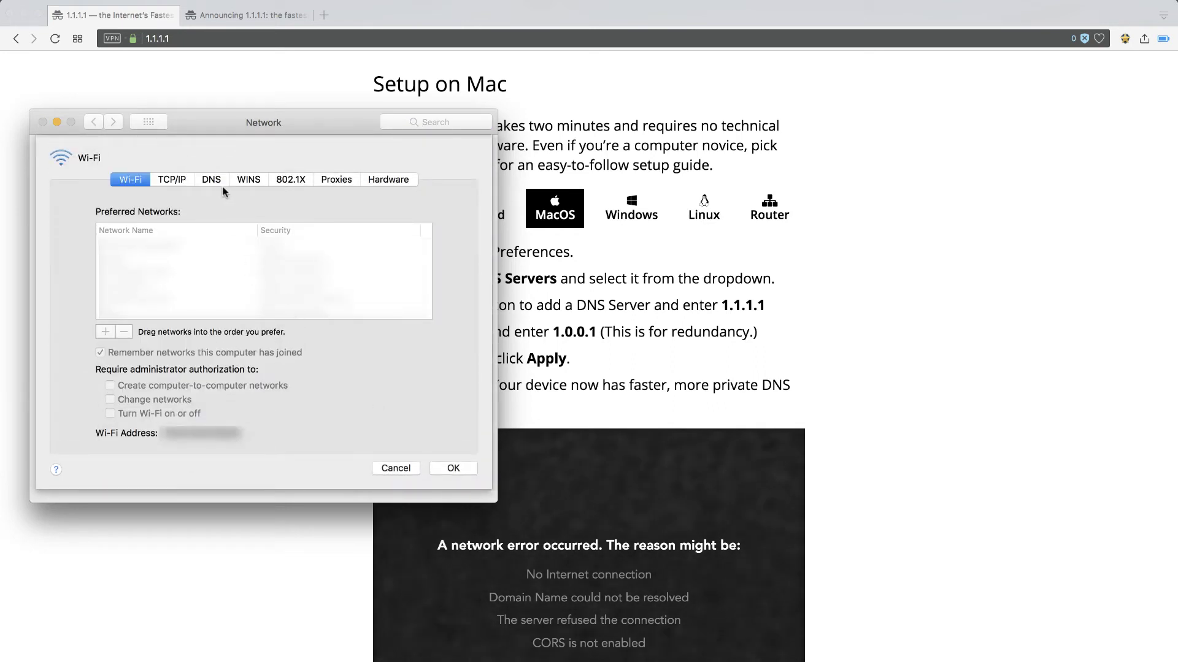
pyautogui.click(211, 181)
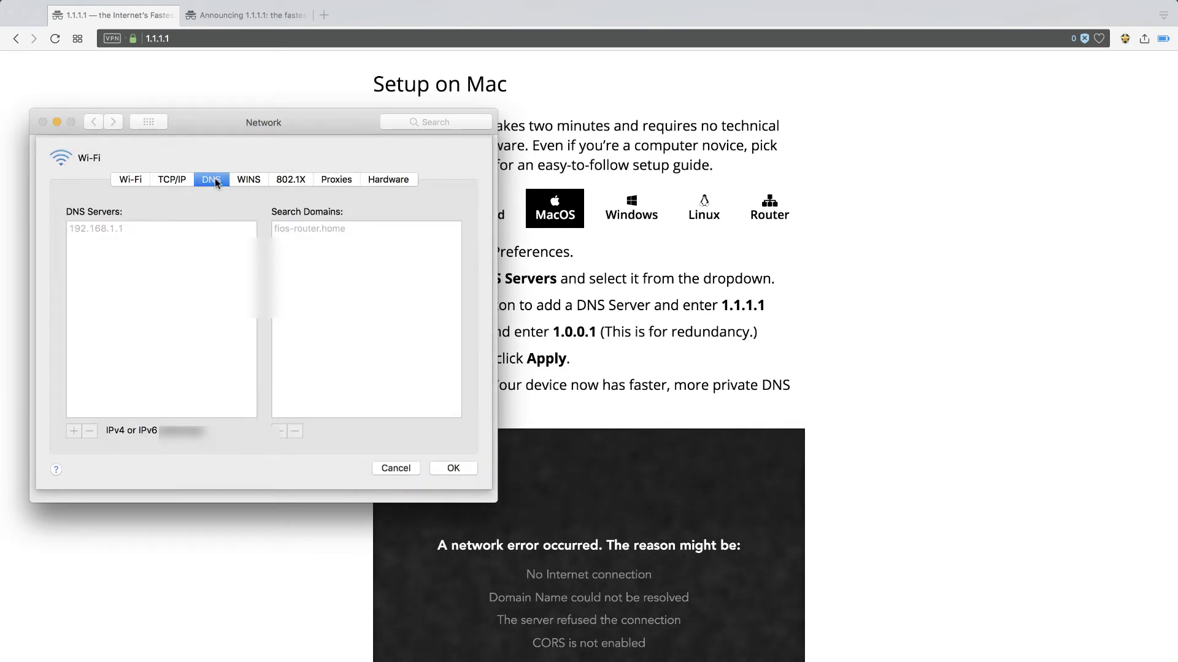
pyautogui.click(397, 468)
# Unlock the Network settings and reopen the Wi-Fi DNS server list showing 192.168.1.1.
pyautogui.click(98, 479)
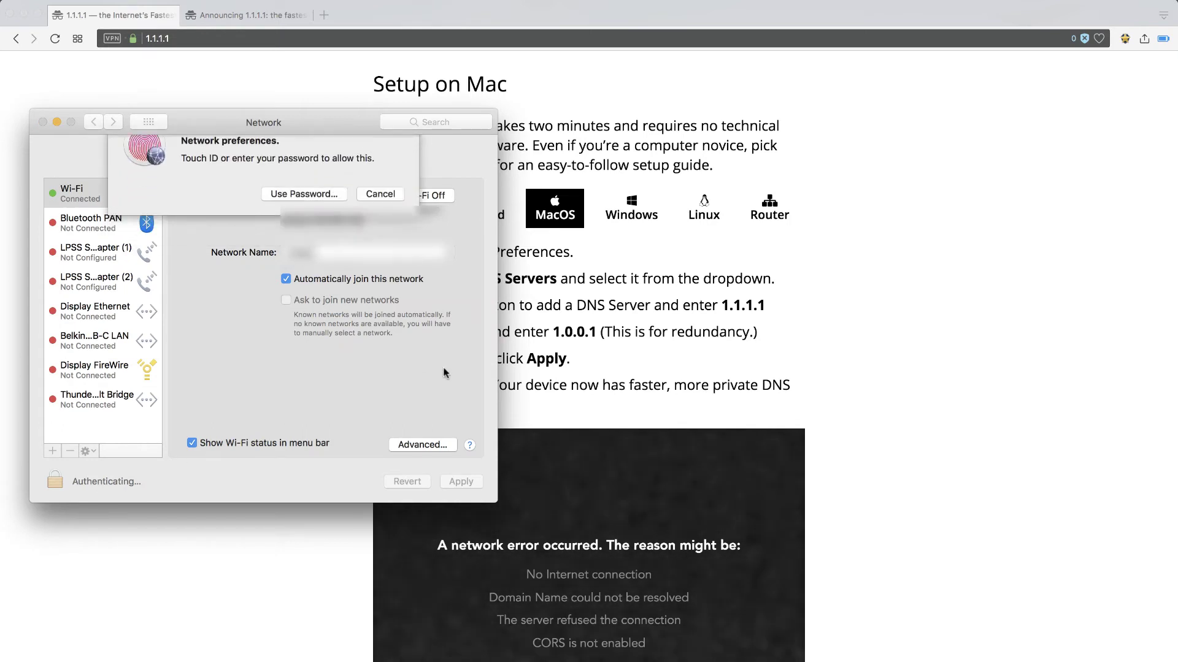
pyautogui.click(419, 445)
pyautogui.click(211, 180)
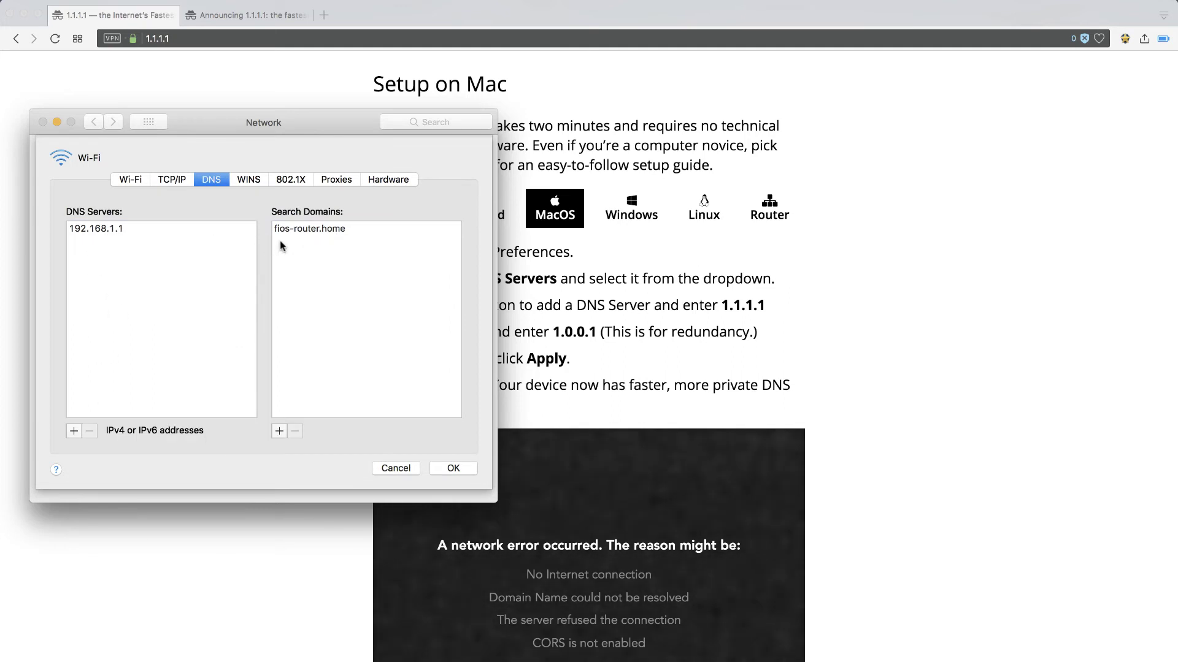
# Add DNS servers 1.1.1.1 and 1.0.0.1 for Wi-Fi, confirm the list and apply.
pyautogui.click(74, 430)
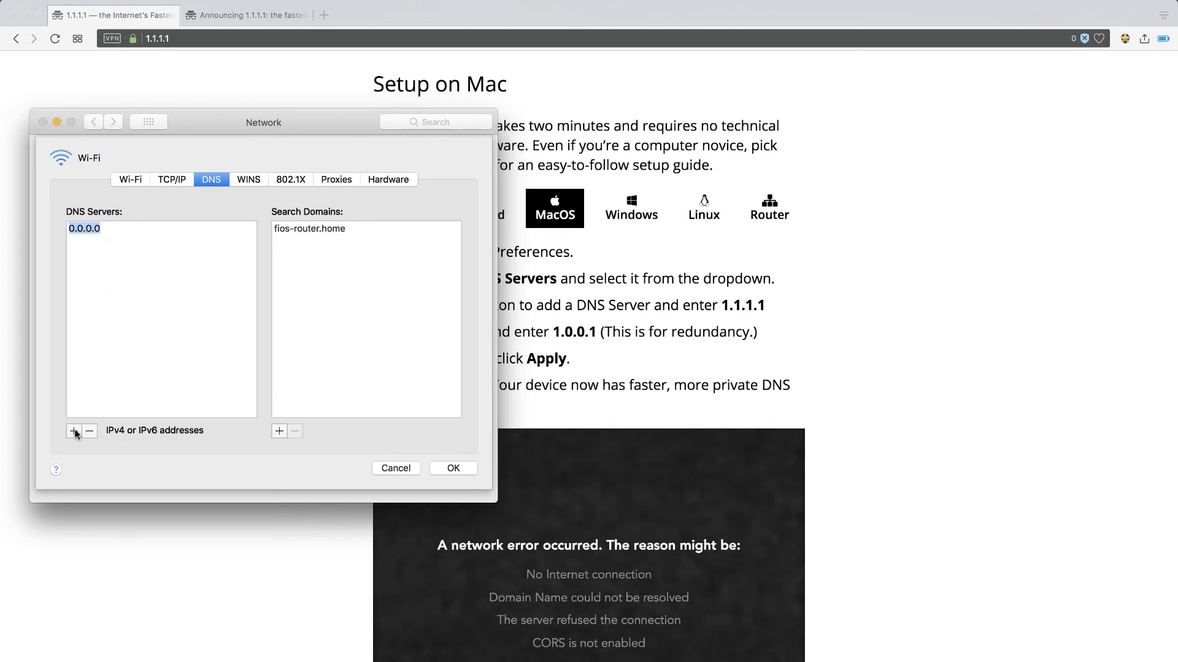
pyautogui.write('1.1')
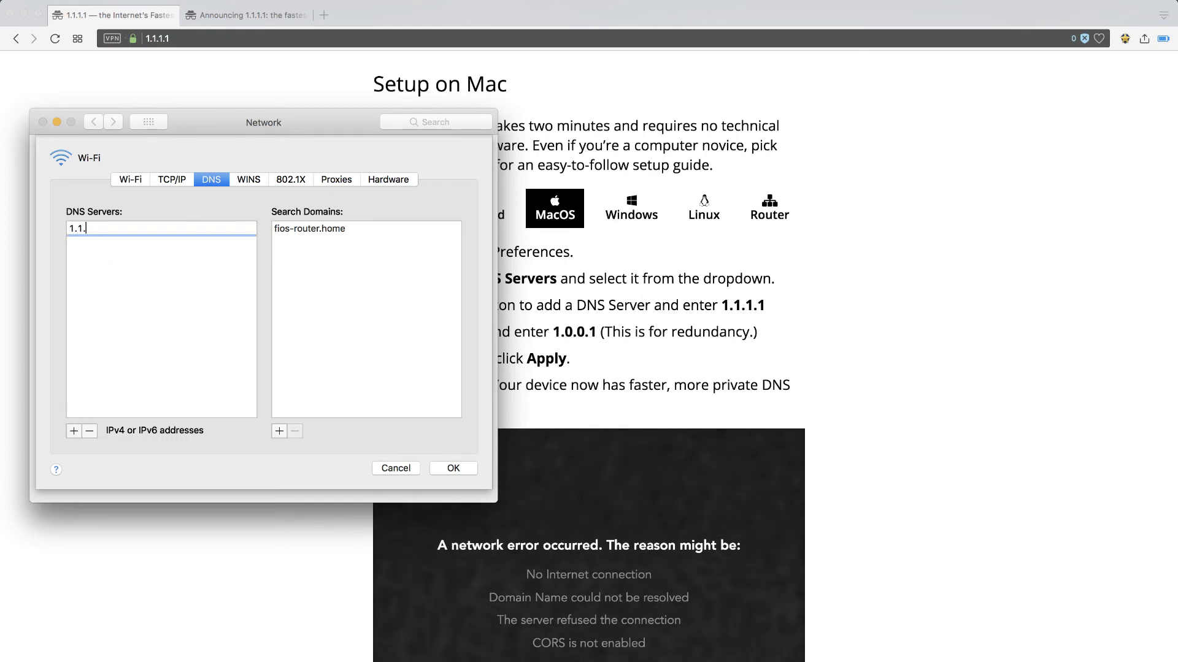
pyautogui.write('.1.1')
pyautogui.click(75, 430)
pyautogui.write('1')
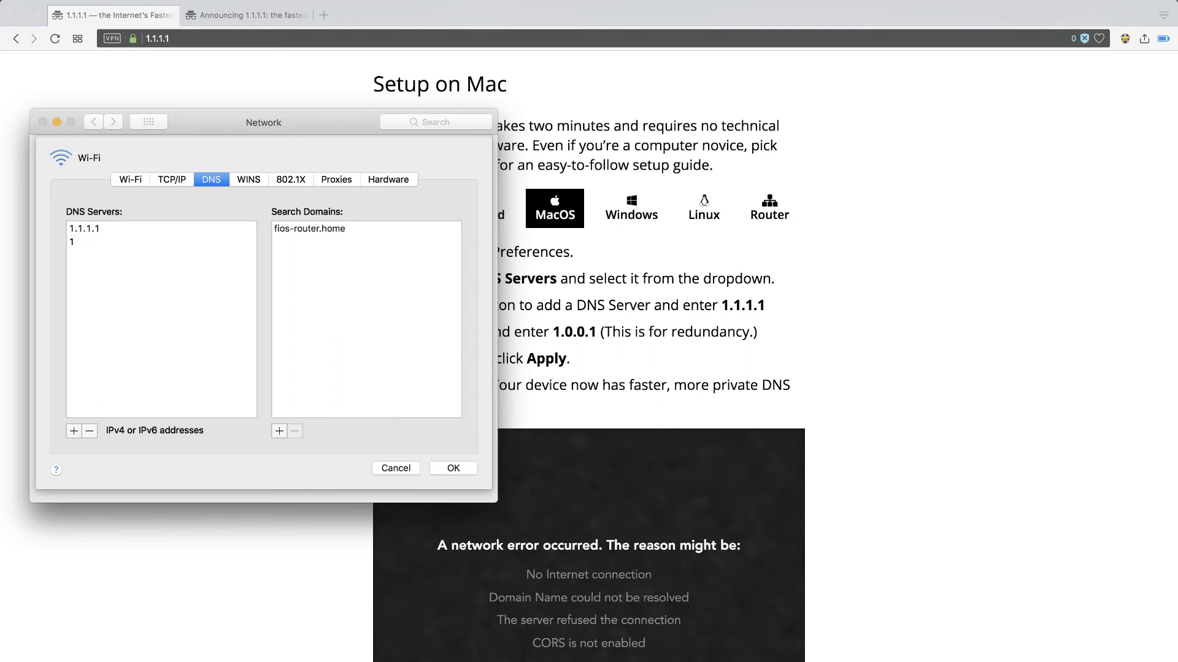
pyautogui.write('.0.0.1')
pyautogui.click(450, 472)
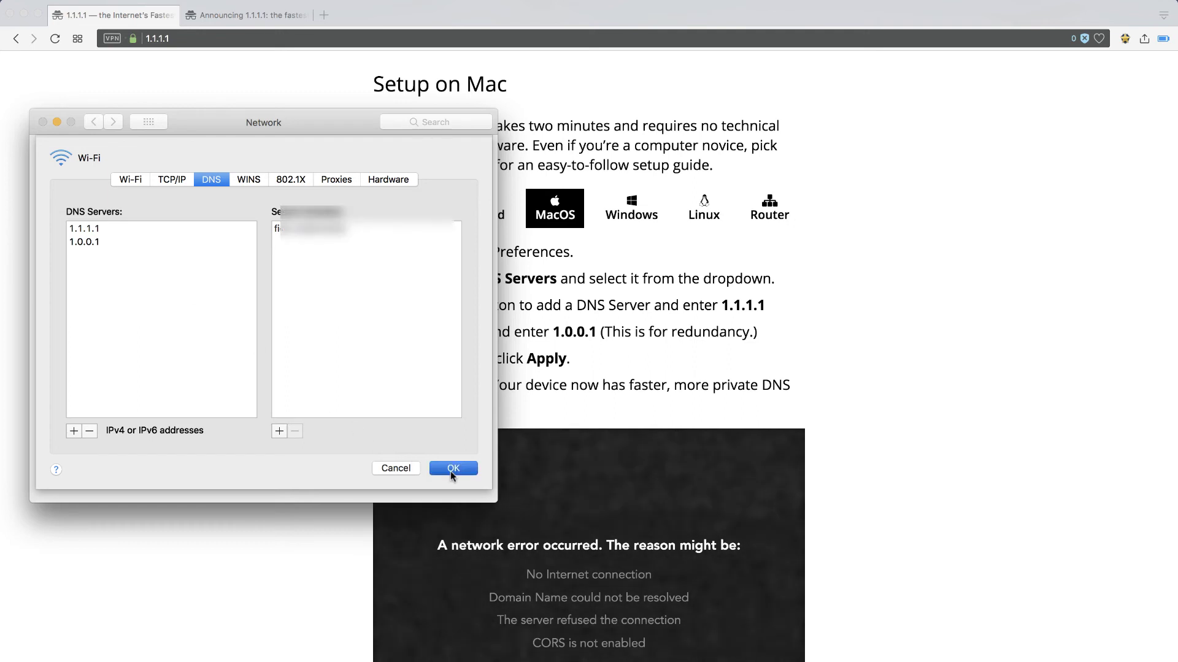
pyautogui.click(462, 484)
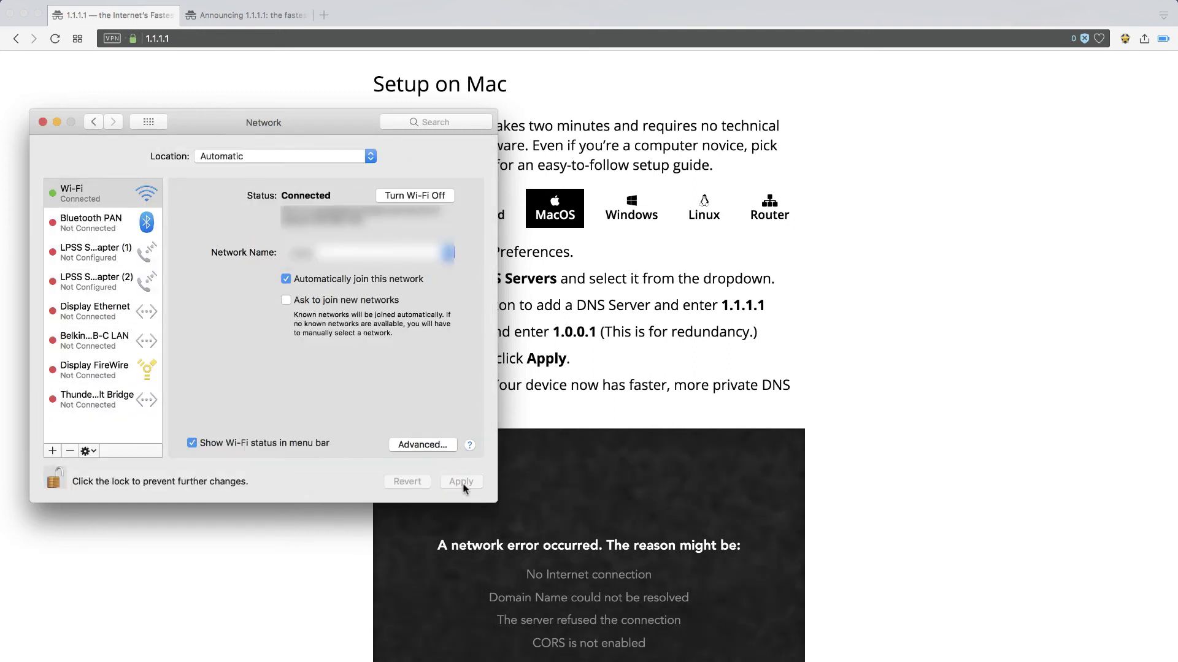
# Bring the browser forward to the 1.1.1.1 setup page and return to its introduction.
pyautogui.click(660, 322)
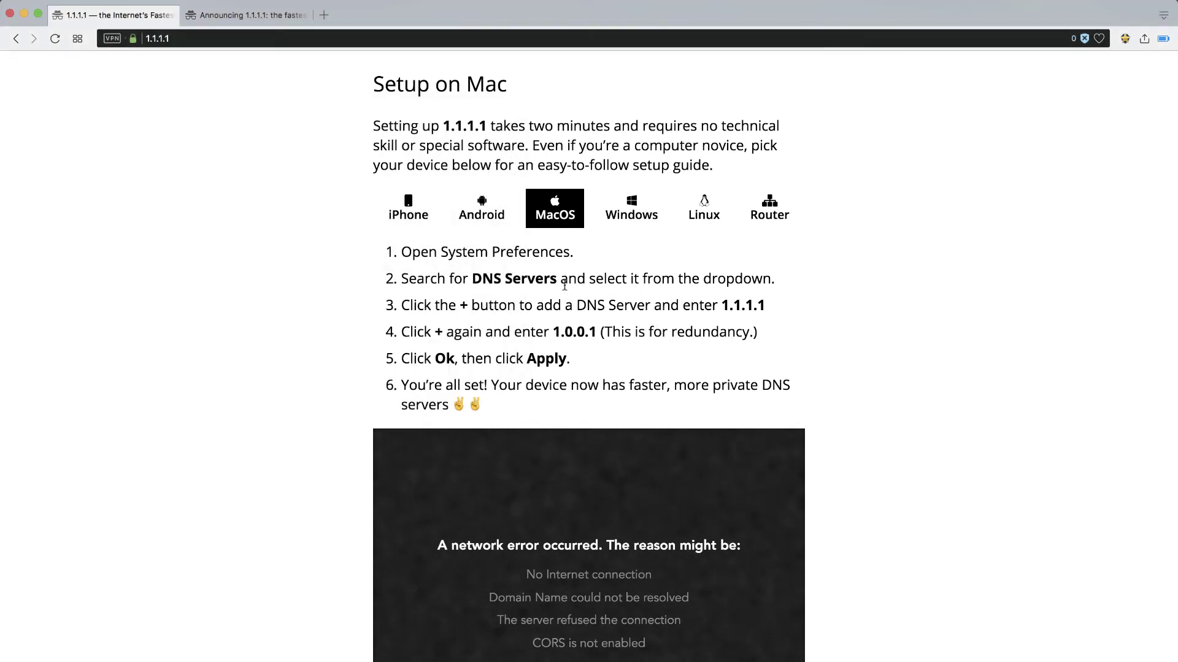
pyautogui.scroll(3, 563, 285)
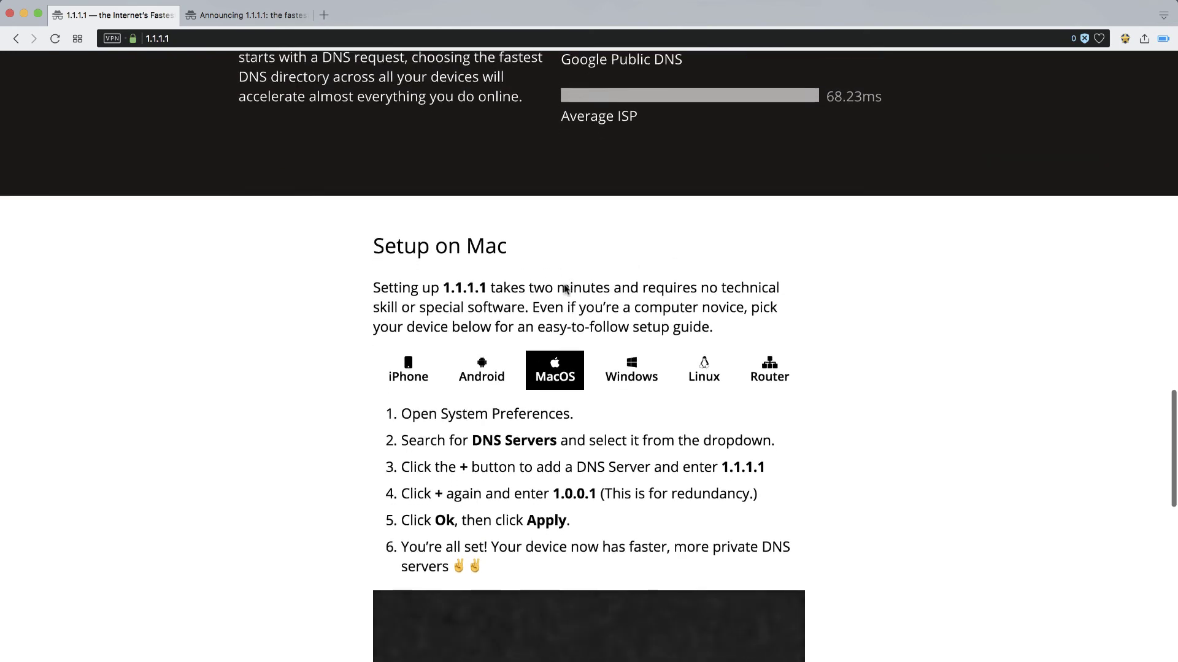
pyautogui.scroll(-2, 564, 290)
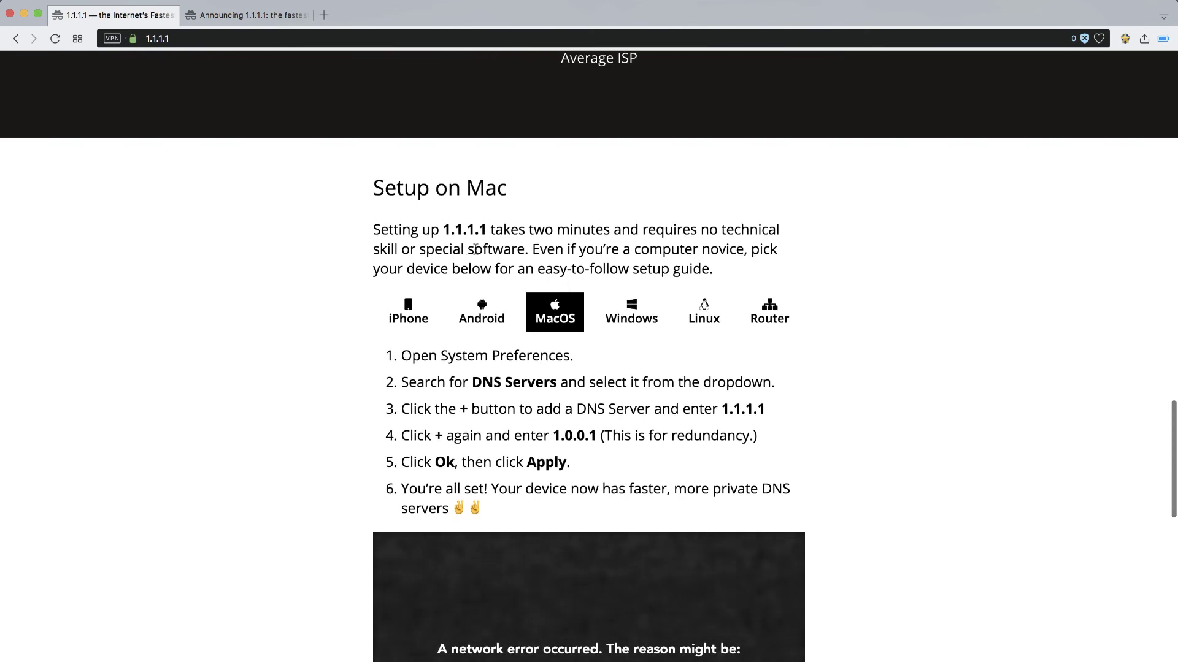
pyautogui.scroll(-4, 475, 249)
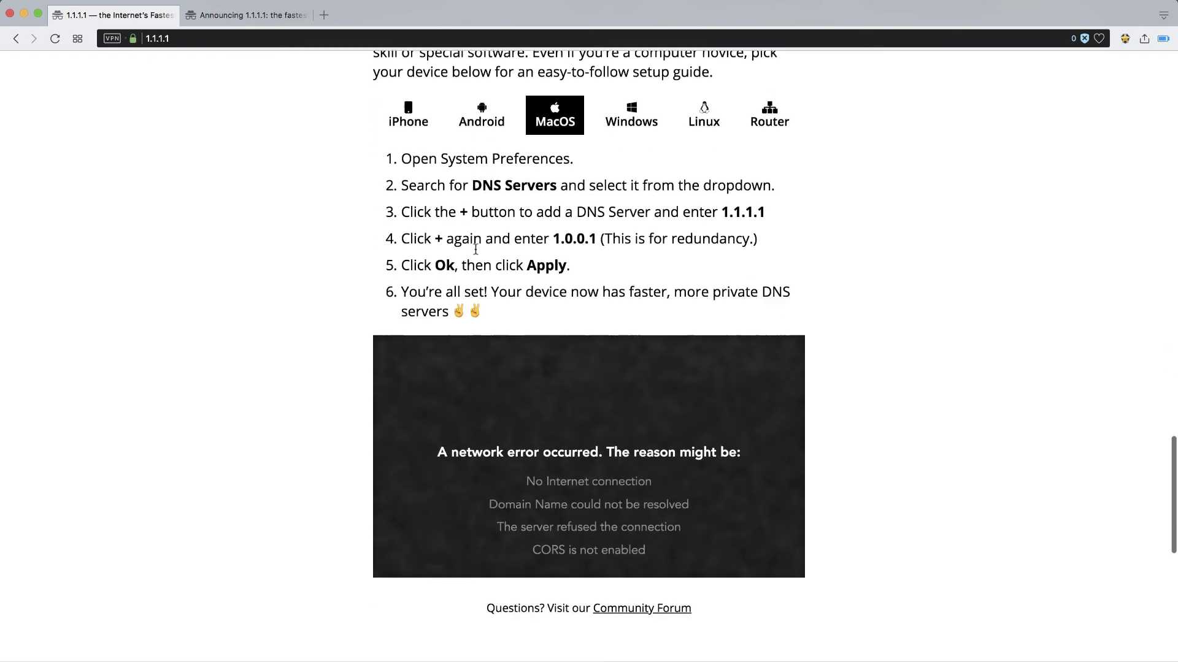
pyautogui.scroll(2, 476, 249)
pyautogui.scroll(2, 475, 251)
pyautogui.scroll(1, 475, 254)
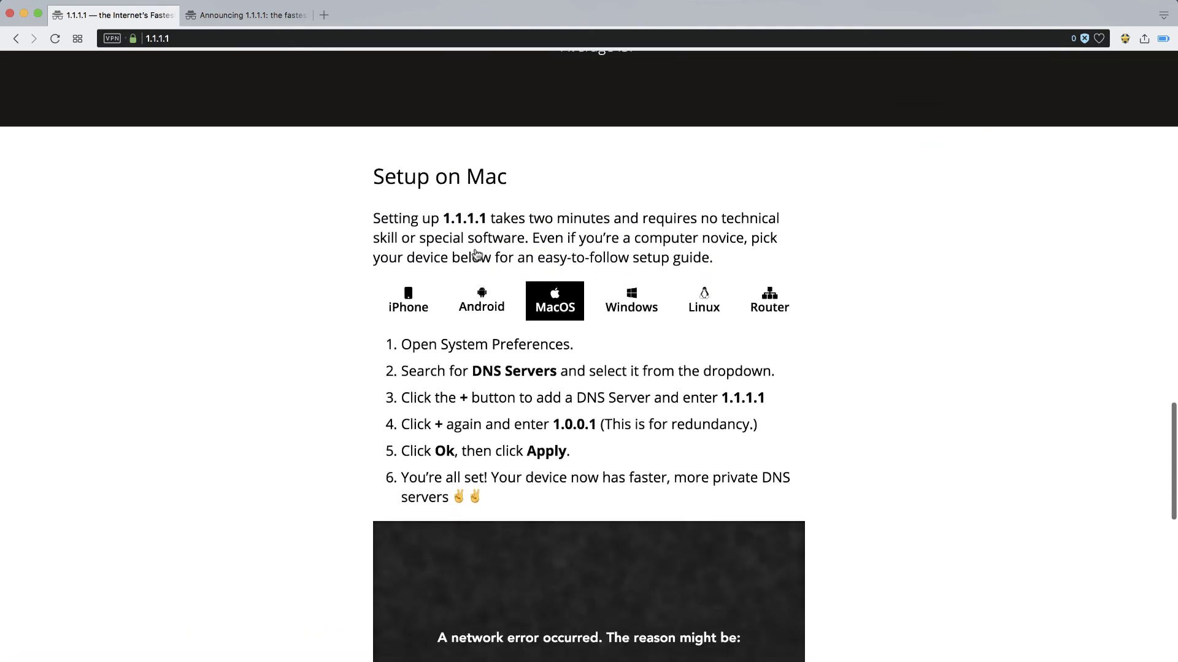
pyautogui.scroll(3, 475, 254)
pyautogui.scroll(10, 474, 254)
pyautogui.scroll(10, 475, 255)
pyautogui.scroll(5, 264, 167)
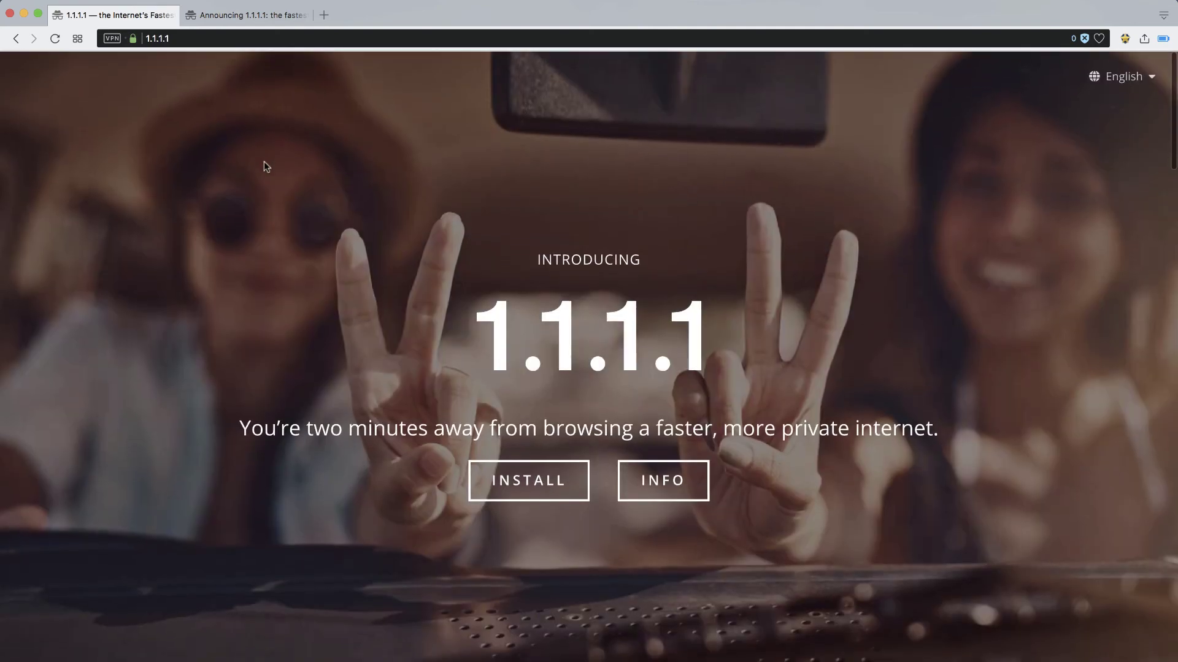